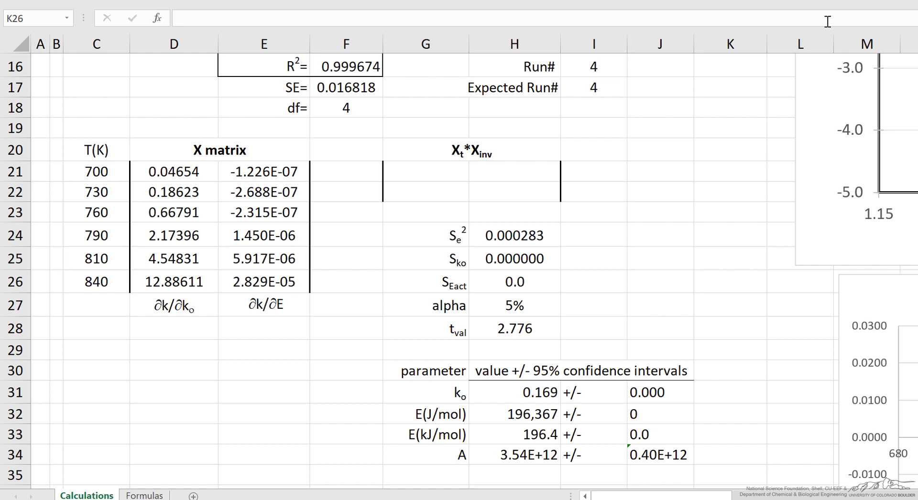
Inspect the formula behind the first X matrix value in D21, leaving it unchanged.
click(169, 174)
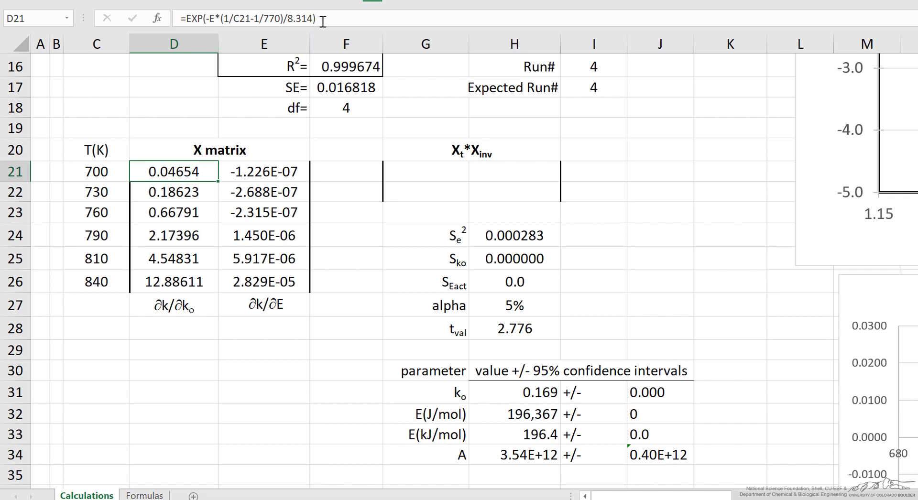
click(282, 14)
drag(315, 18, 176, 18)
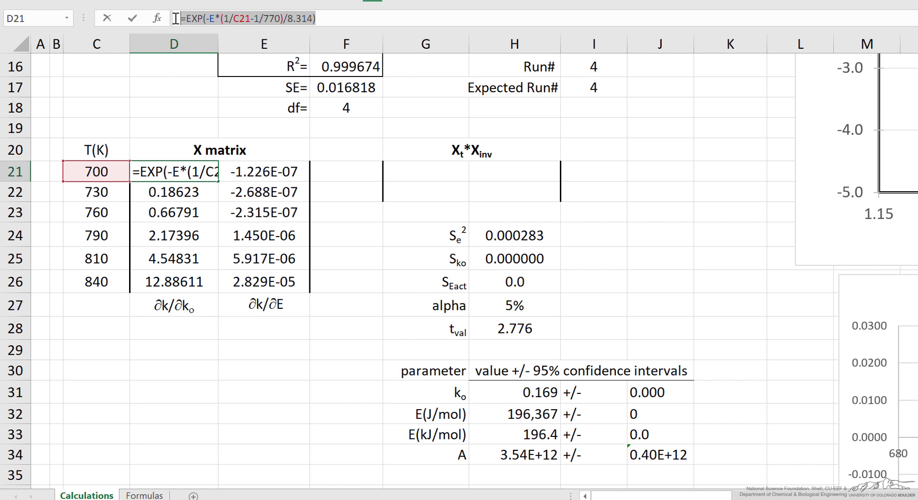
click(174, 350)
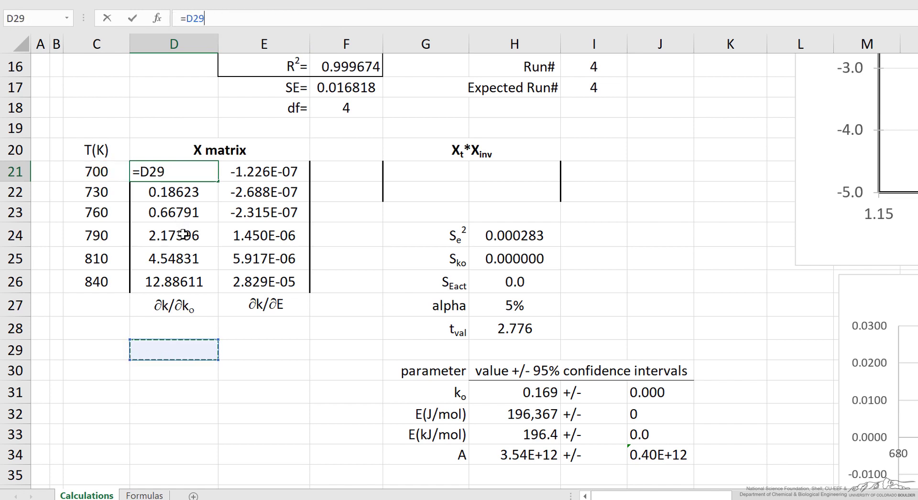
key(Escape)
Confirm that the X matrix values form the named range X.
drag(175, 168, 273, 282)
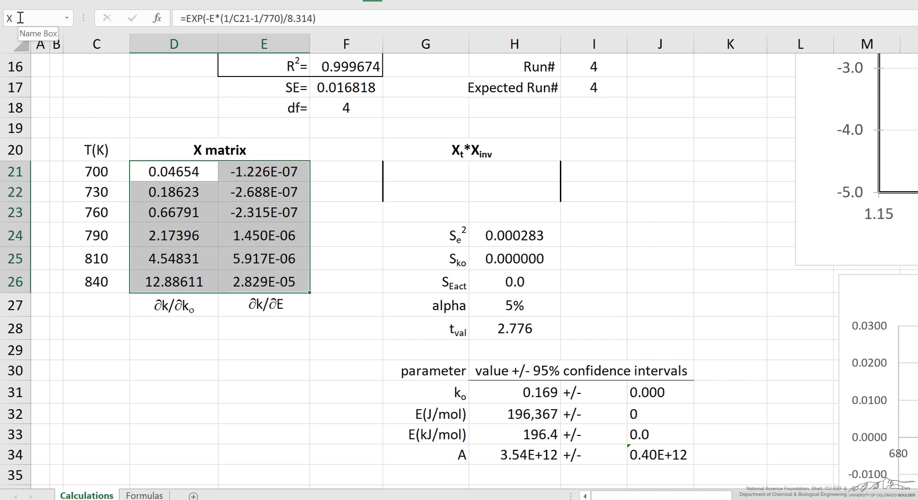
click(20, 18)
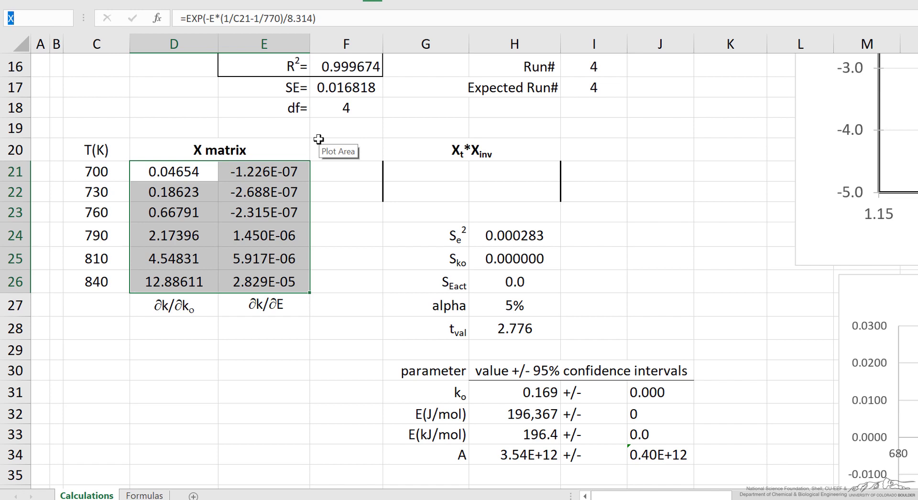
click(425, 177)
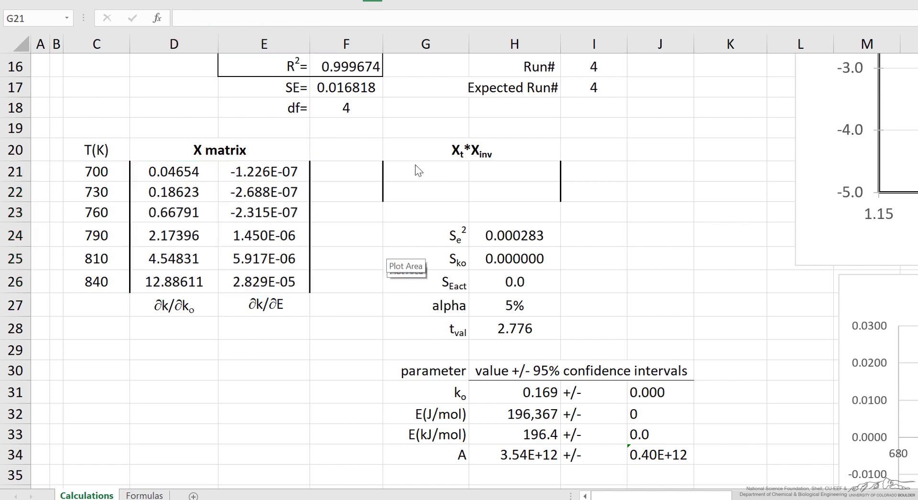
Enter =MINVERSE(MMULT(TRANSPOSE(X),X)) as an array formula across G21:H22.
drag(415, 173, 495, 183)
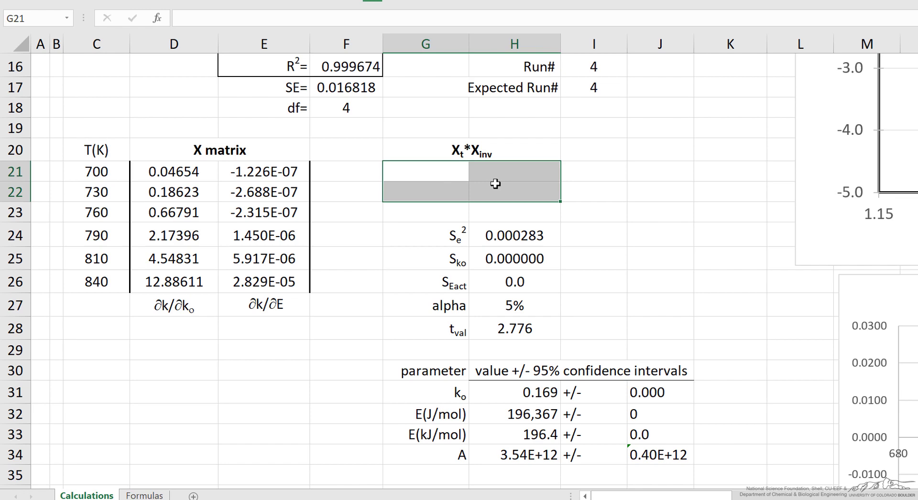
click(238, 21)
text(=)
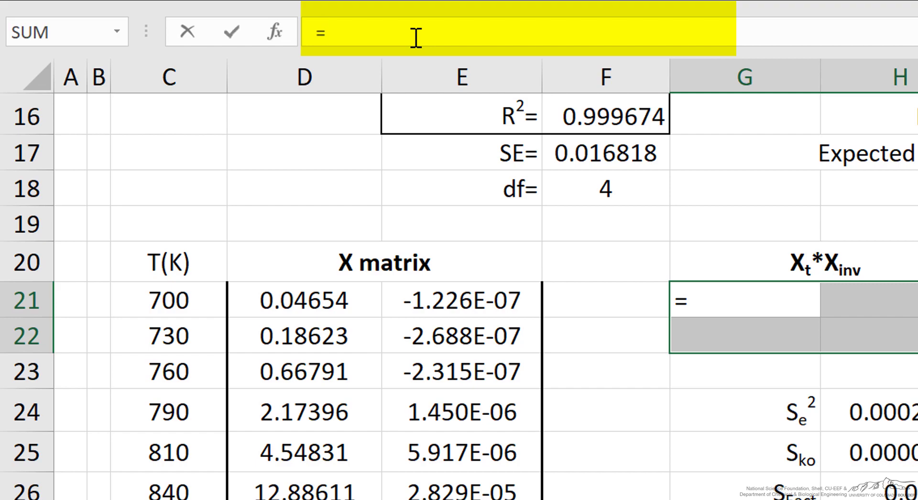
text(MINVERSE(MMULT(TRANSPOSE(X),X)))
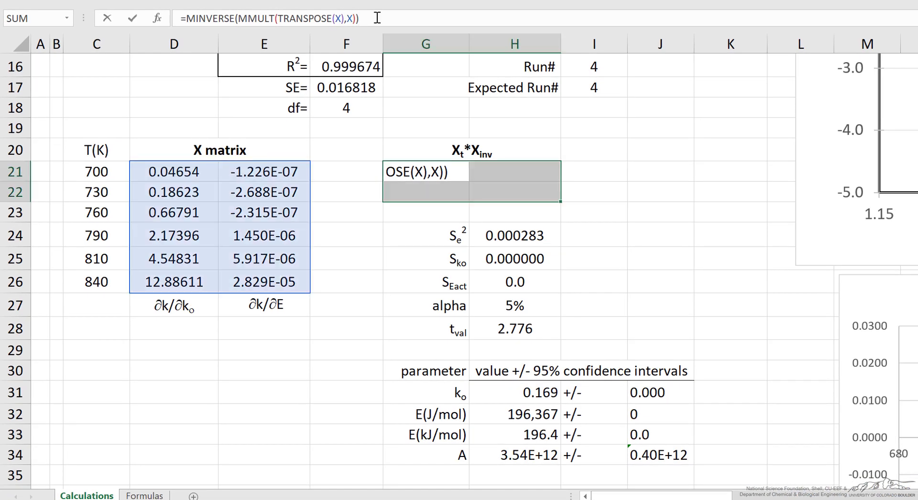
key(ctrl+shift+Return)
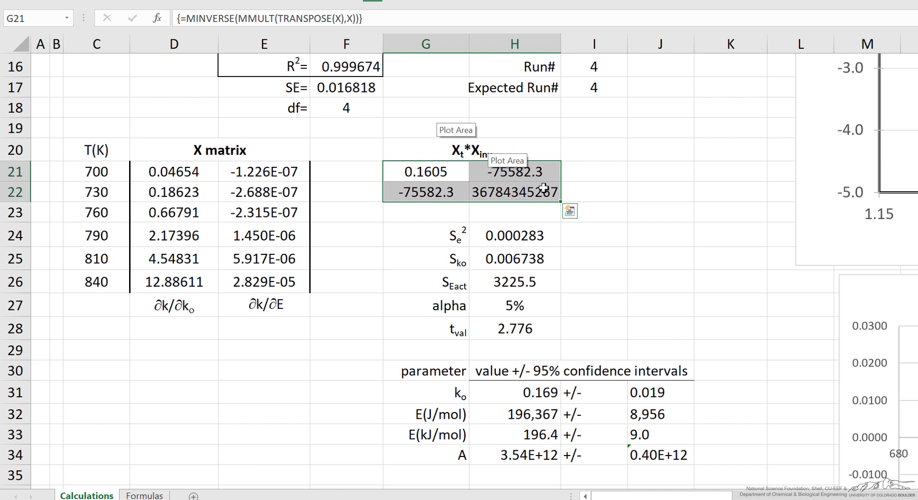
click(520, 236)
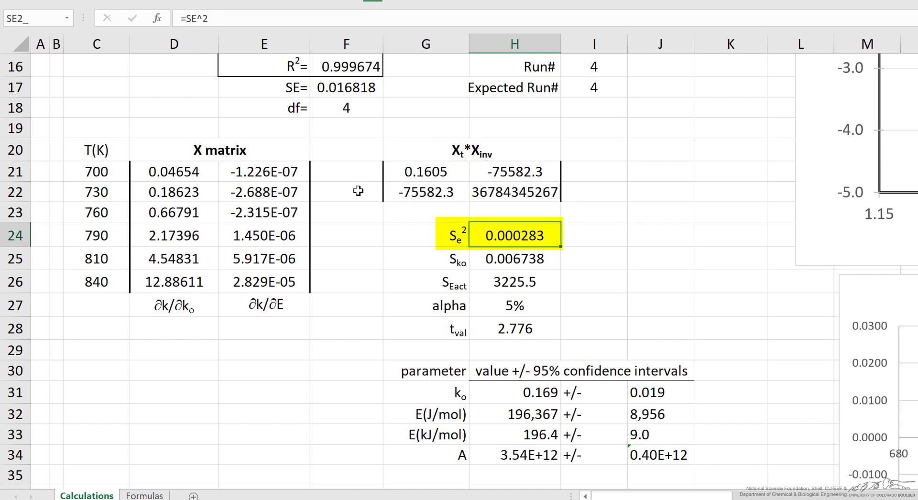
click(338, 90)
click(507, 259)
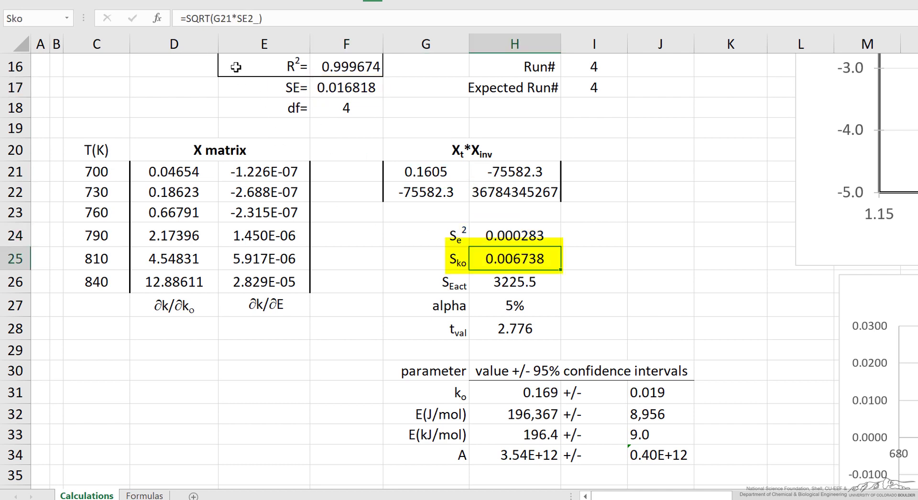
click(433, 172)
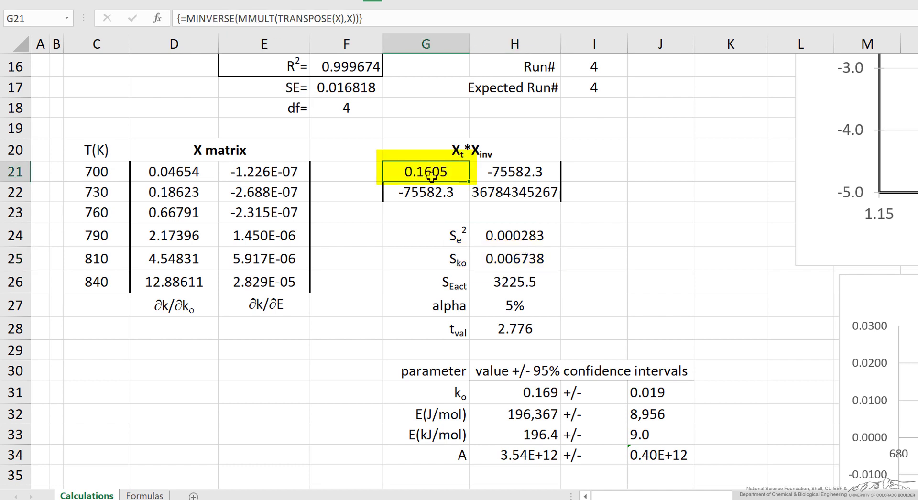
click(527, 232)
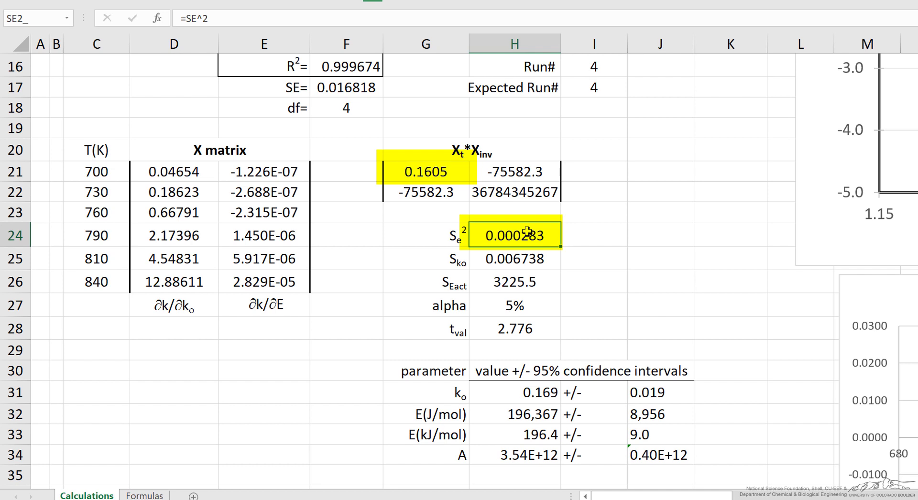
click(521, 286)
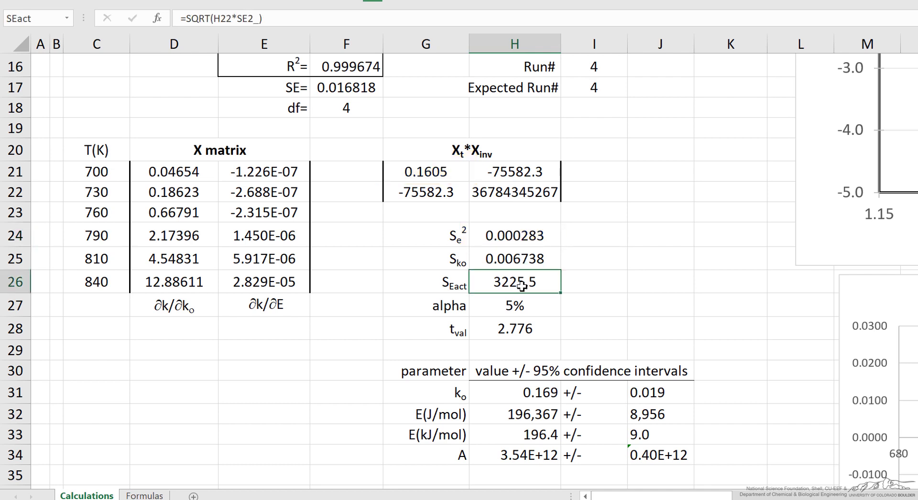
click(522, 197)
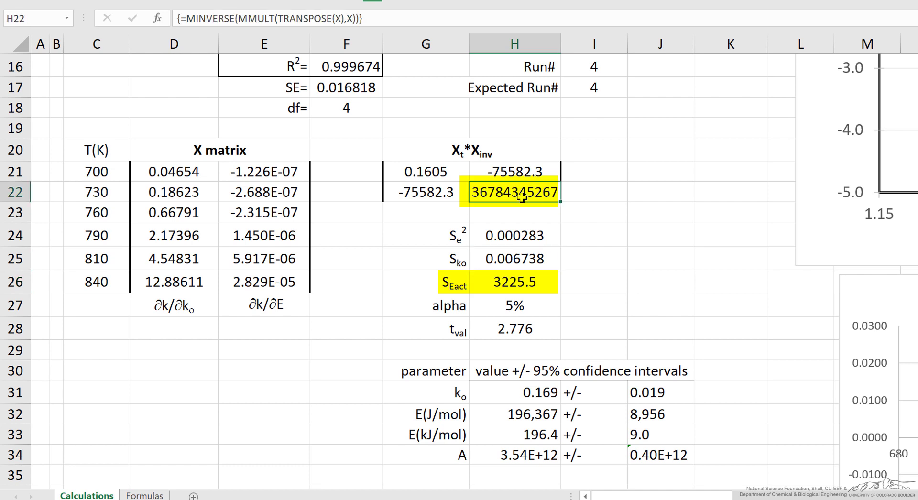
click(515, 234)
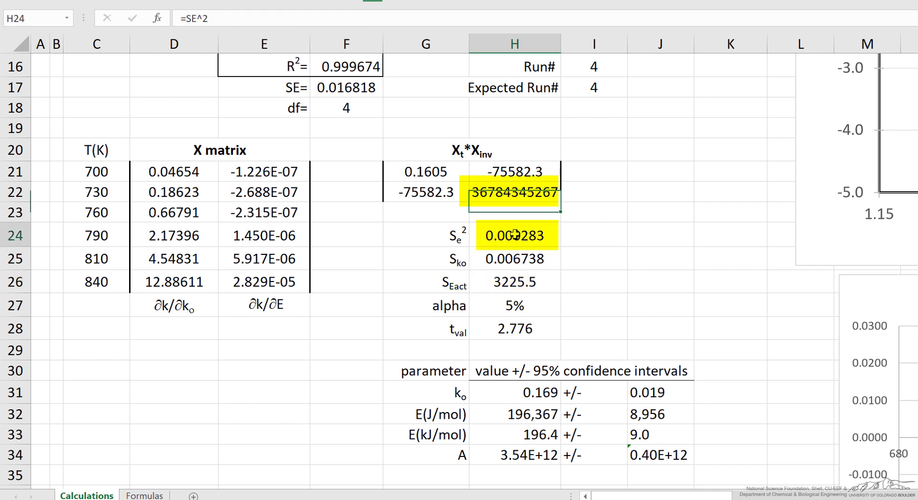
click(508, 308)
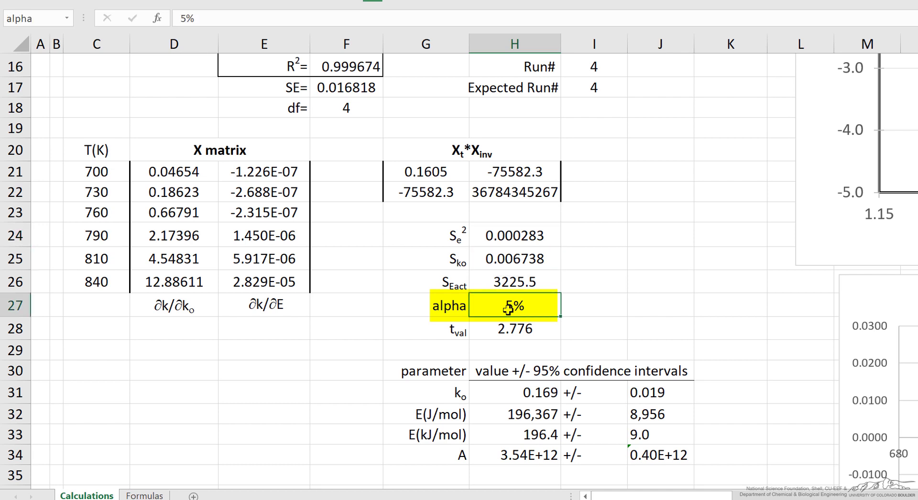
click(512, 328)
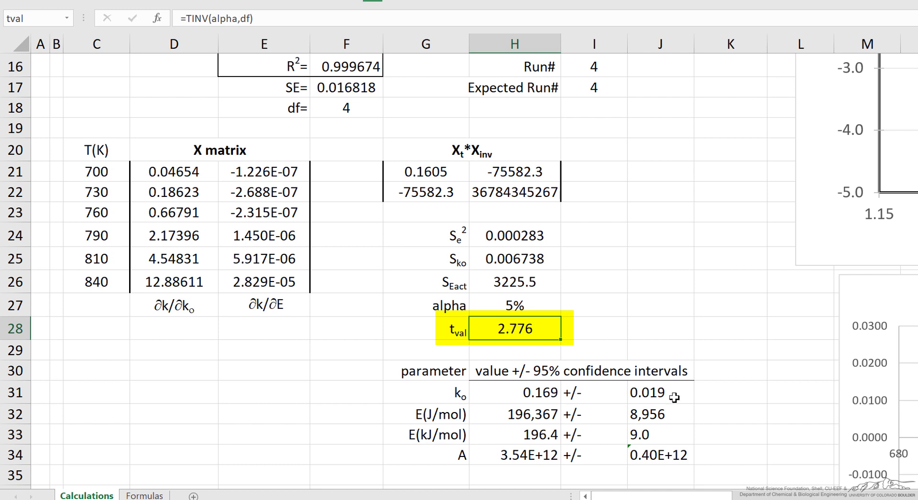
click(659, 393)
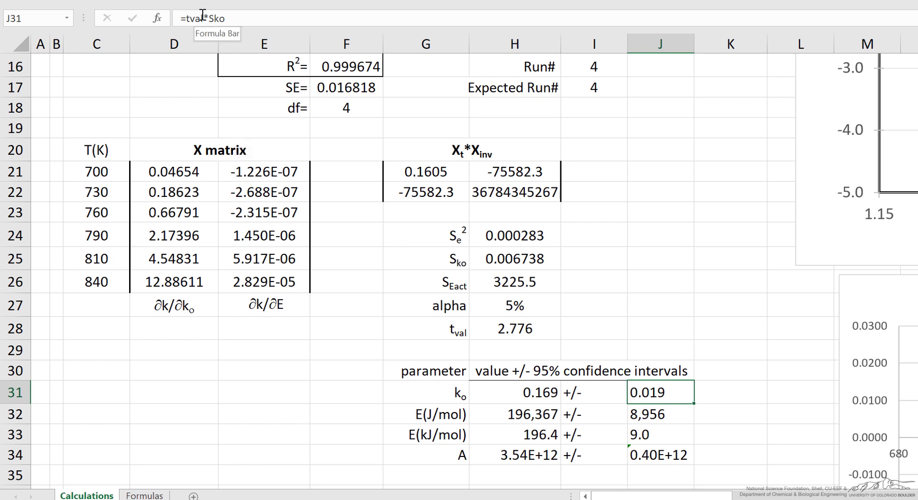
click(517, 259)
drag(448, 174, 492, 184)
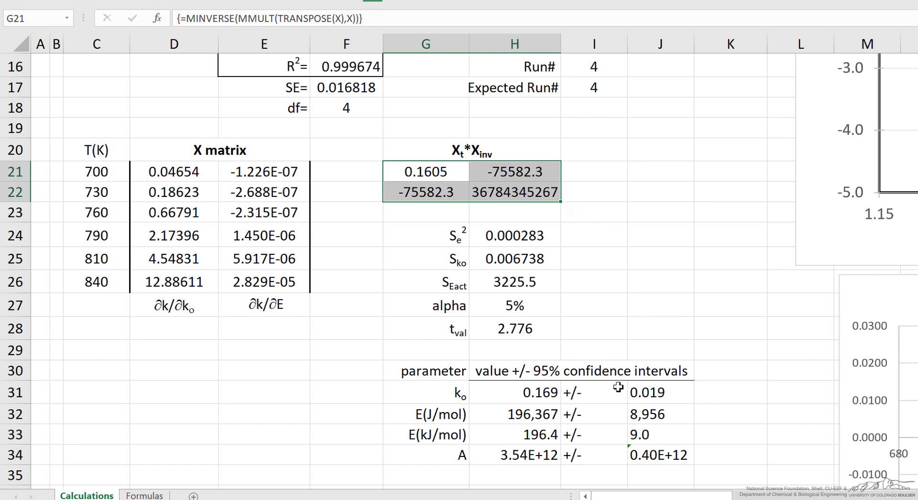
click(649, 394)
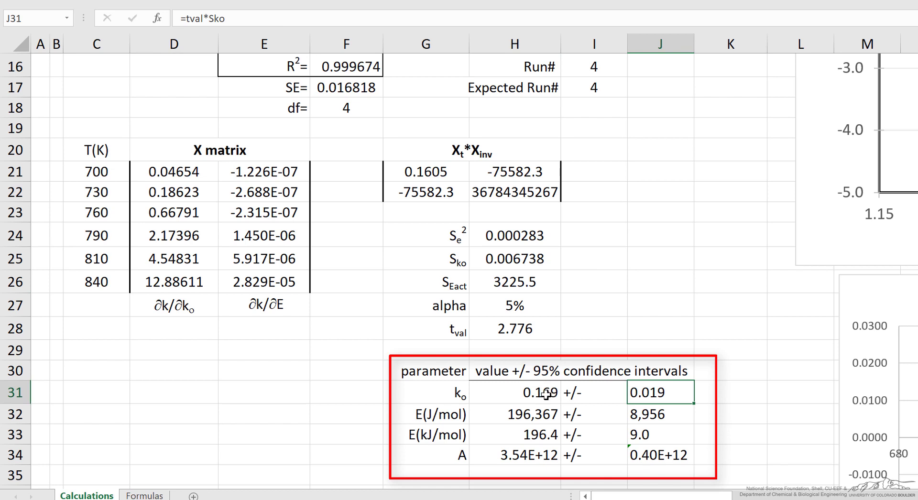
click(546, 394)
click(616, 415)
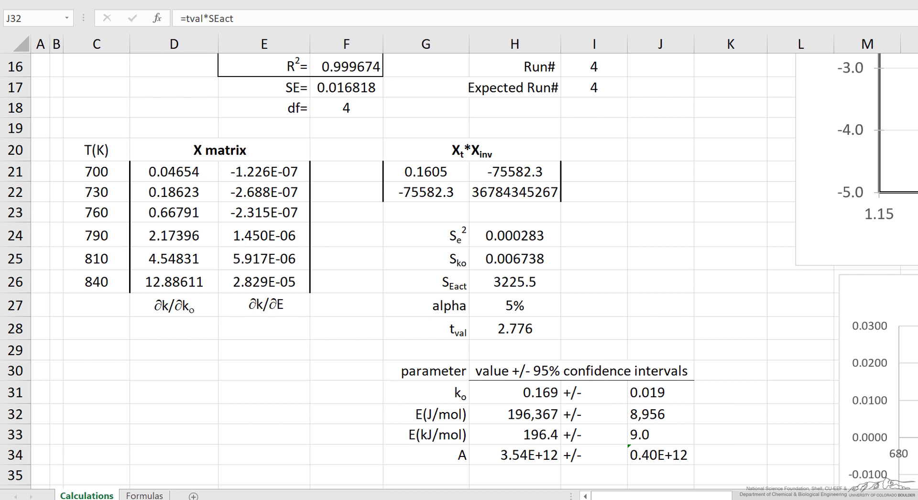
click(660, 414)
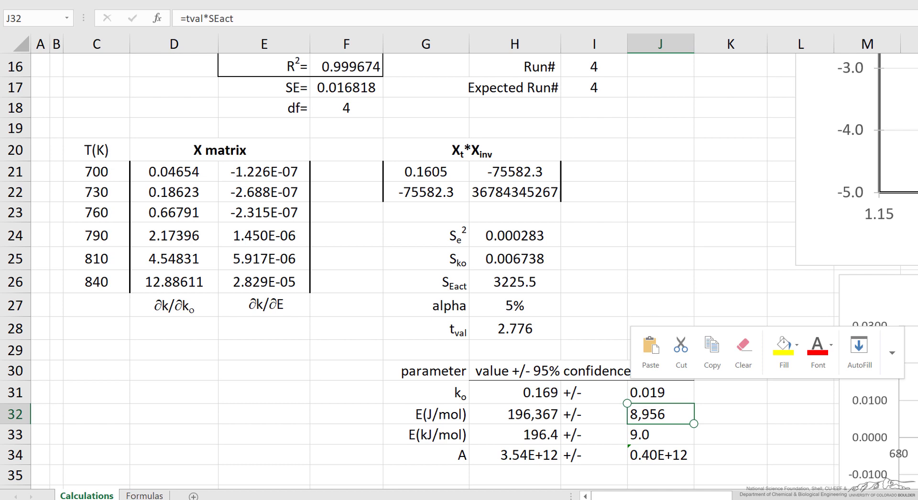
click(660, 434)
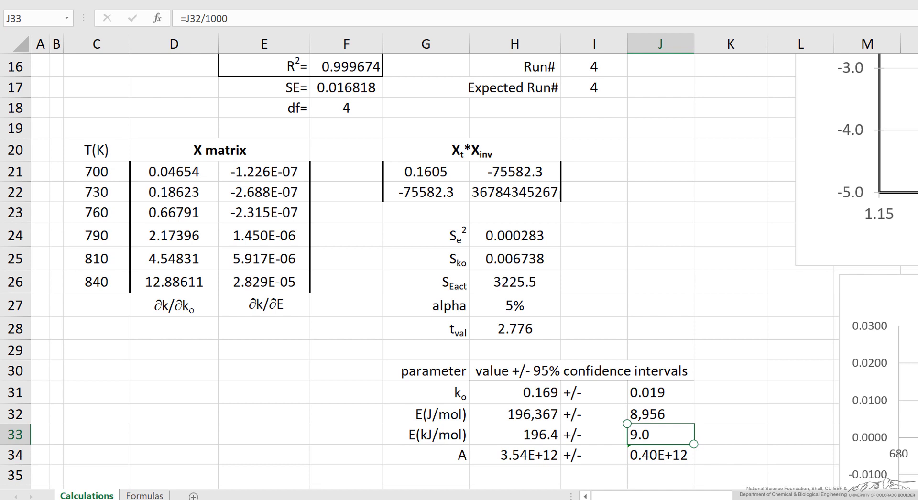
click(515, 455)
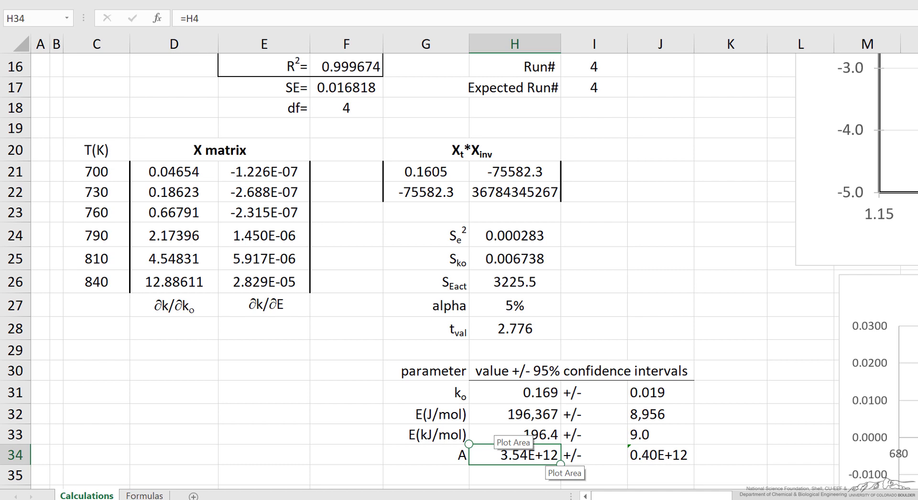
click(731, 305)
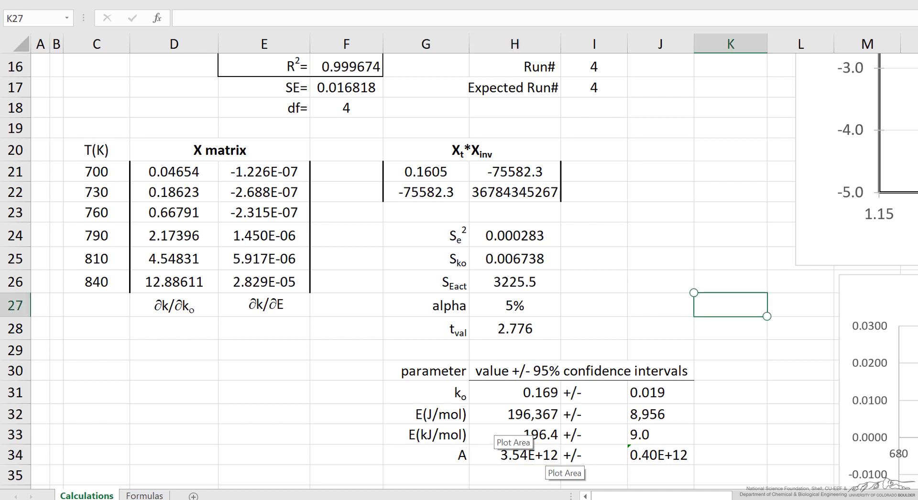